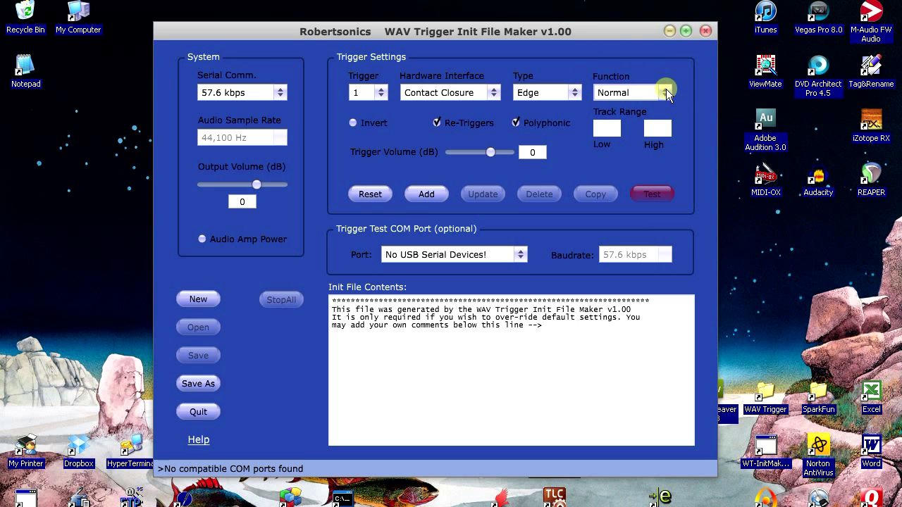
Set trigger 1's function to Pause with a track range high limit of 32
click(666, 92)
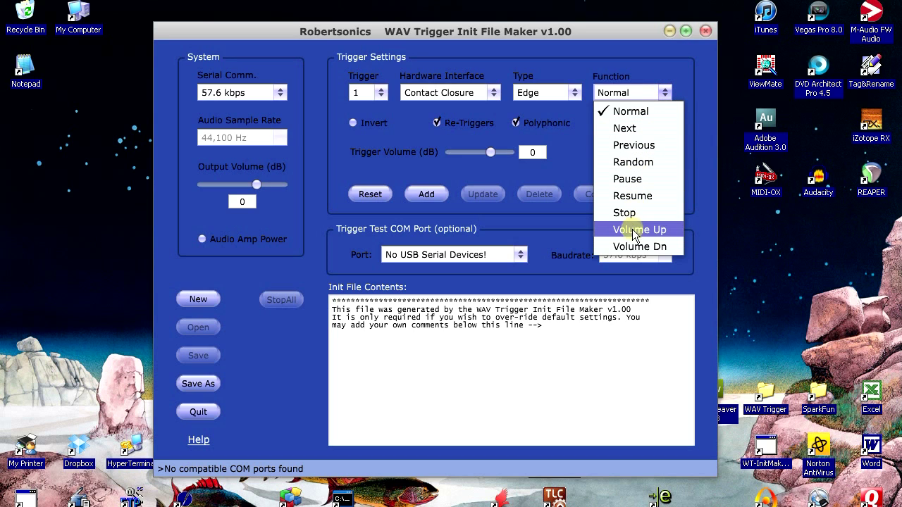
click(632, 182)
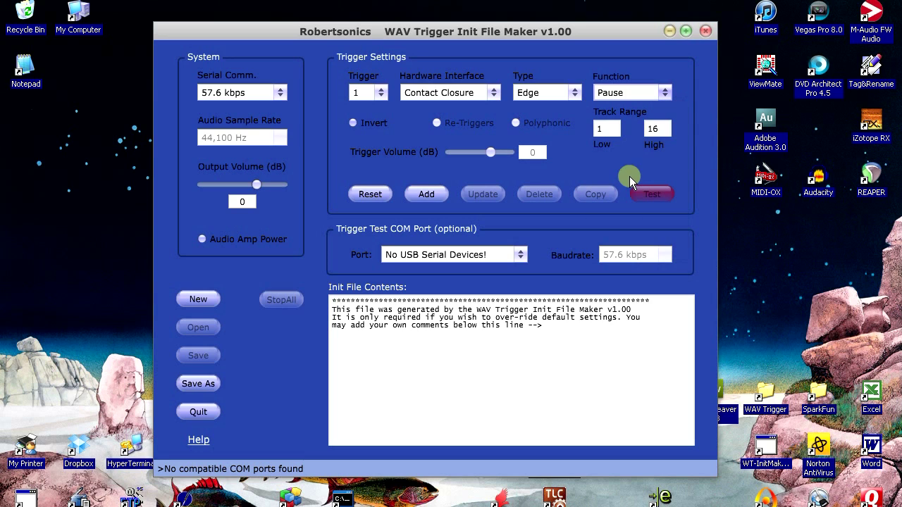
click(663, 124)
key(BackSpace)
key(BackSpace)
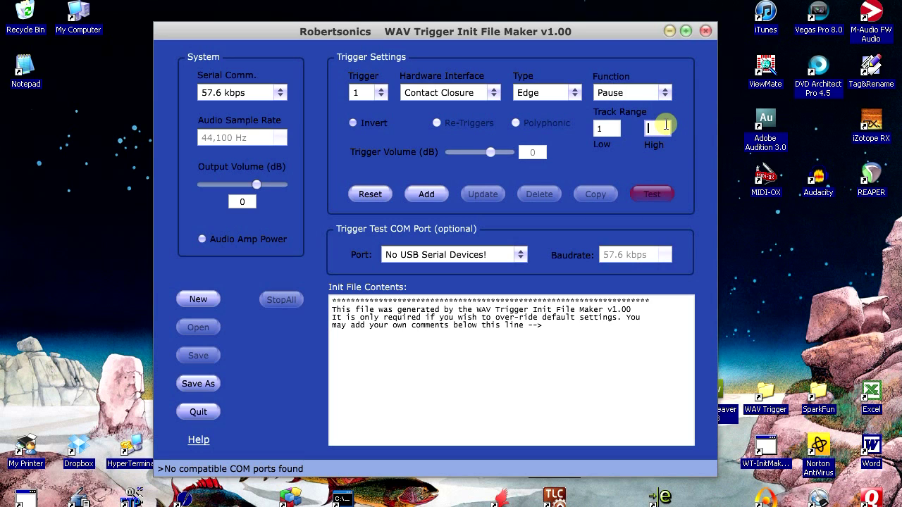
text(32)
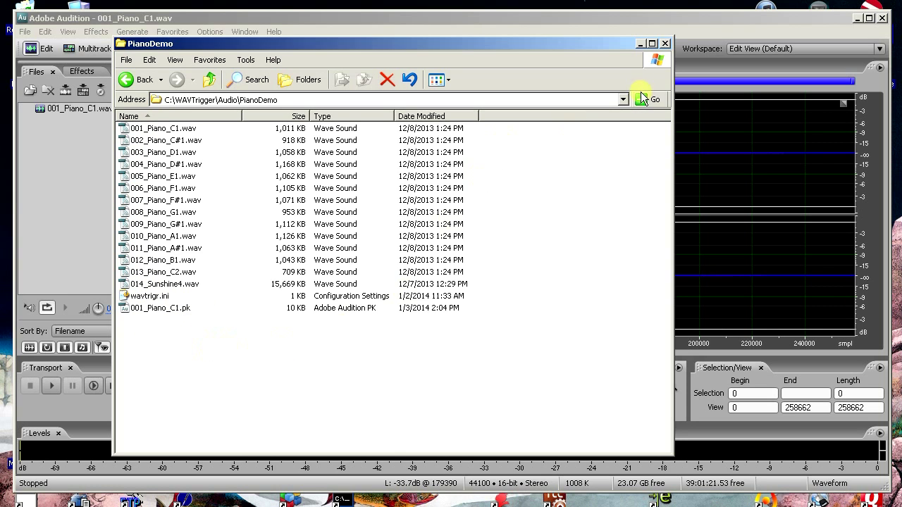
Configure trigger 1 as a Level type with a volume of -4 dB and add it to the init file
click(640, 45)
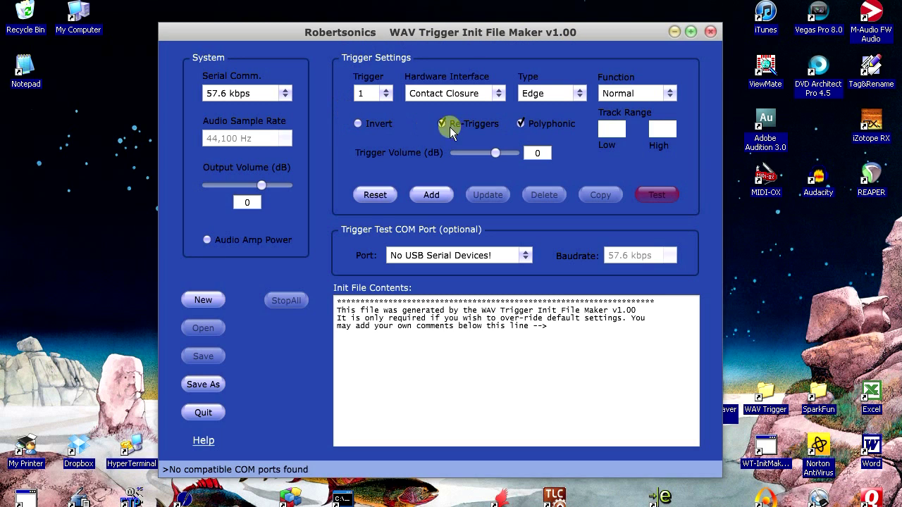
click(579, 94)
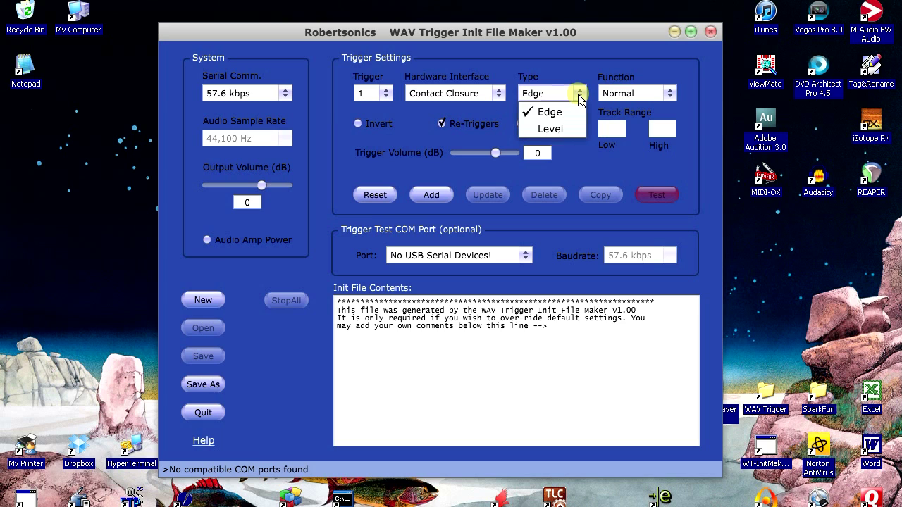
click(553, 129)
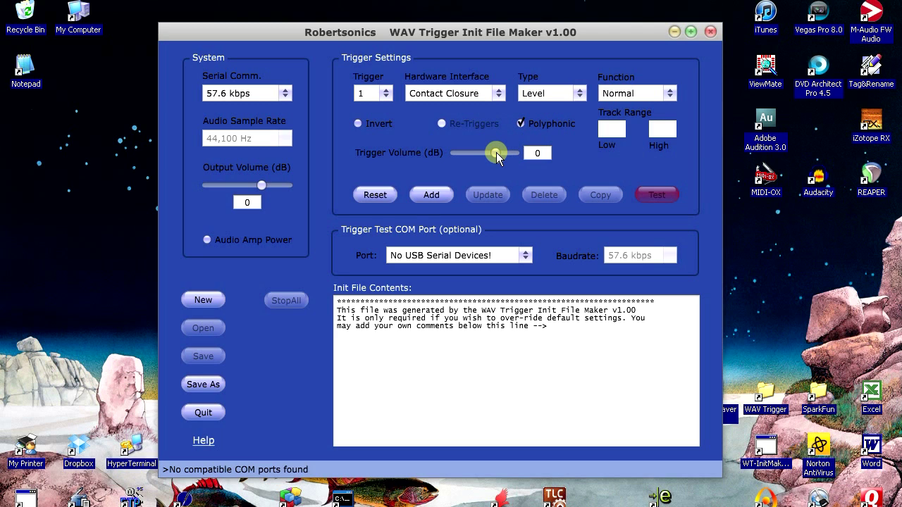
drag(496, 152, 486, 152)
click(434, 193)
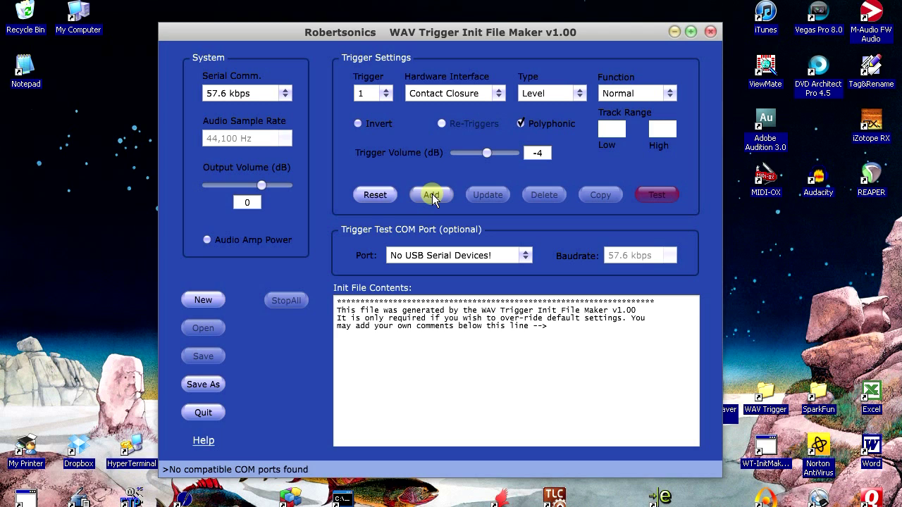
click(431, 195)
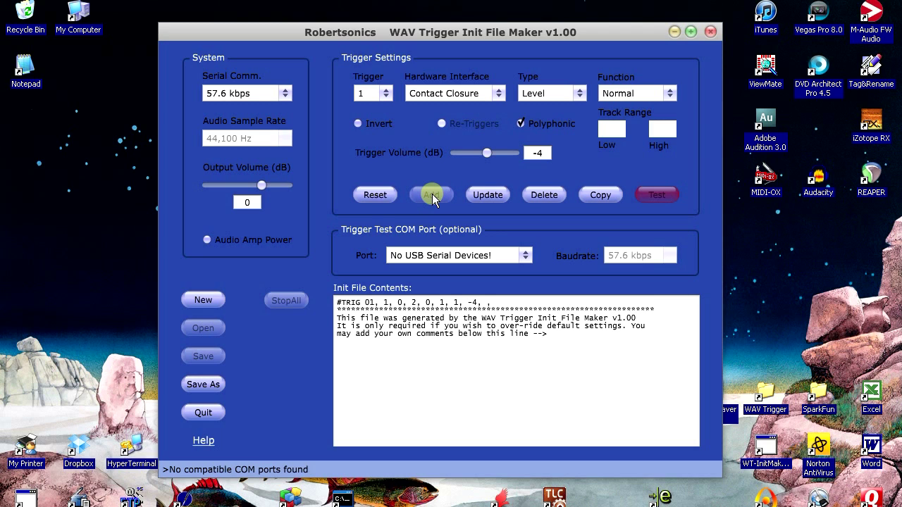
Copy the trigger 1 settings to triggers 2 through 13
click(603, 197)
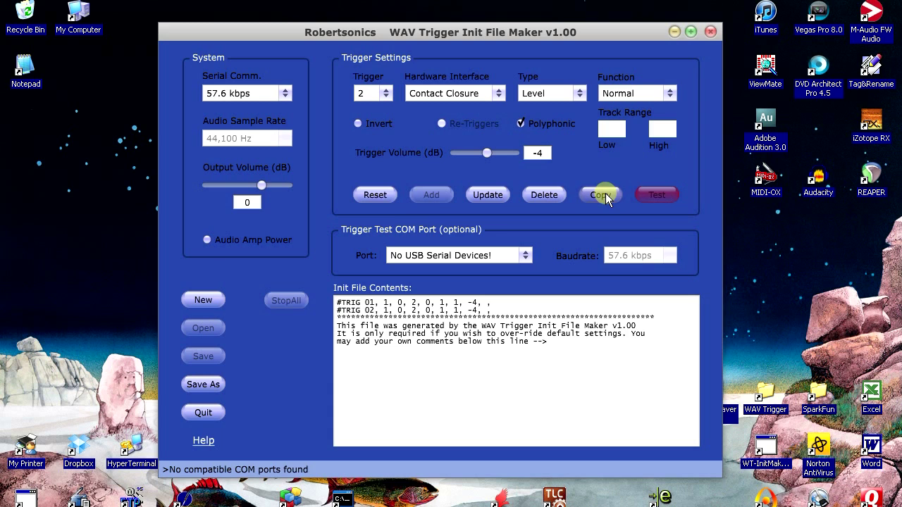
click(603, 198)
click(603, 197)
click(603, 197)
click(603, 198)
click(603, 197)
click(603, 197)
click(603, 198)
click(602, 197)
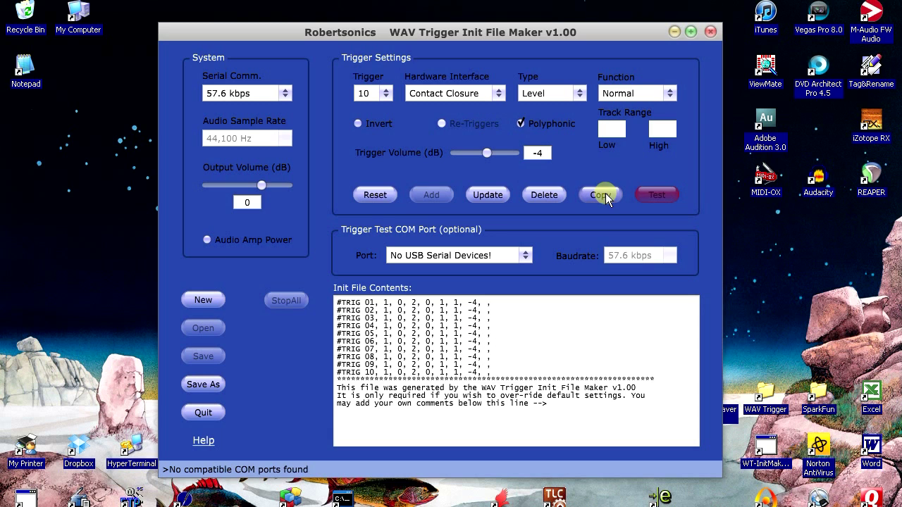
click(604, 196)
click(605, 196)
click(604, 197)
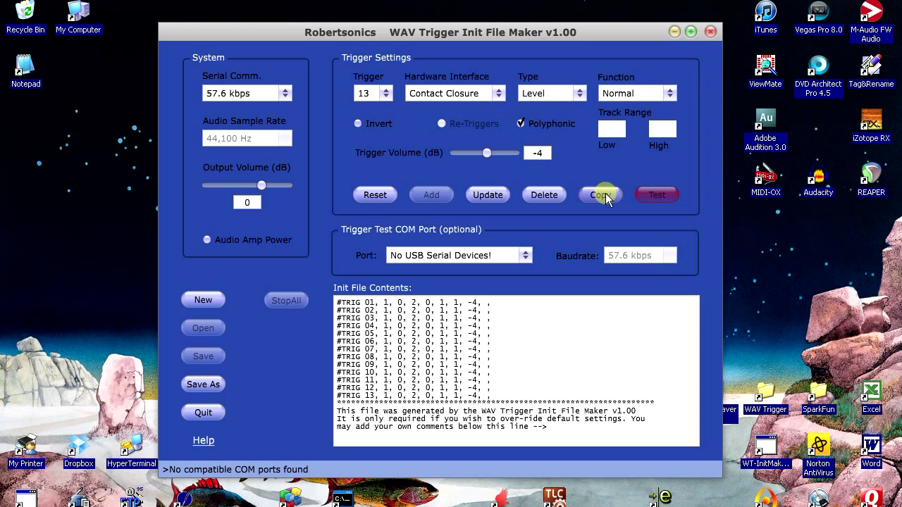
Add trigger 14 to the init file as an Edge trigger with Normal function and a volume of -4 dB
click(385, 99)
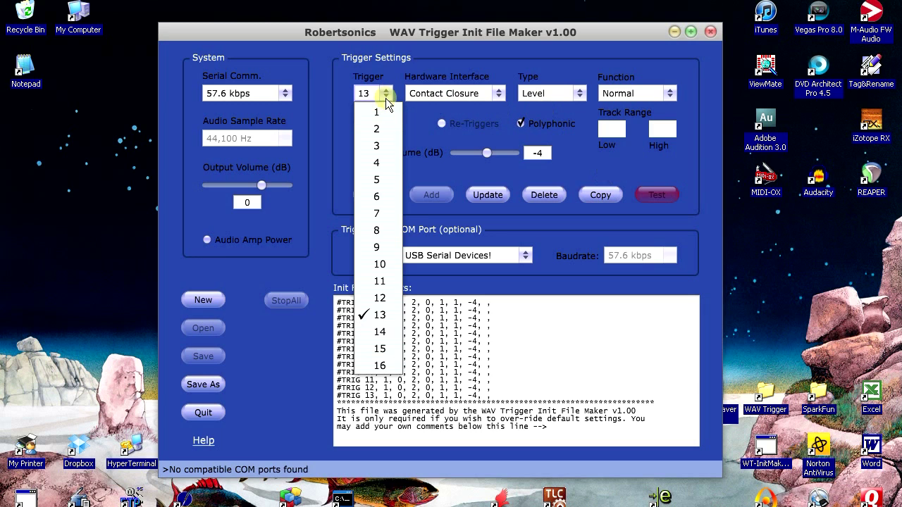
click(379, 334)
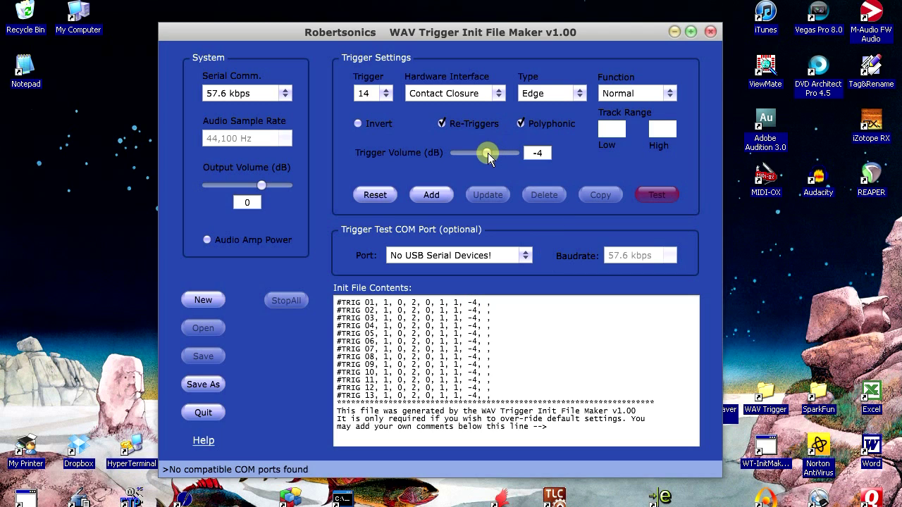
click(435, 195)
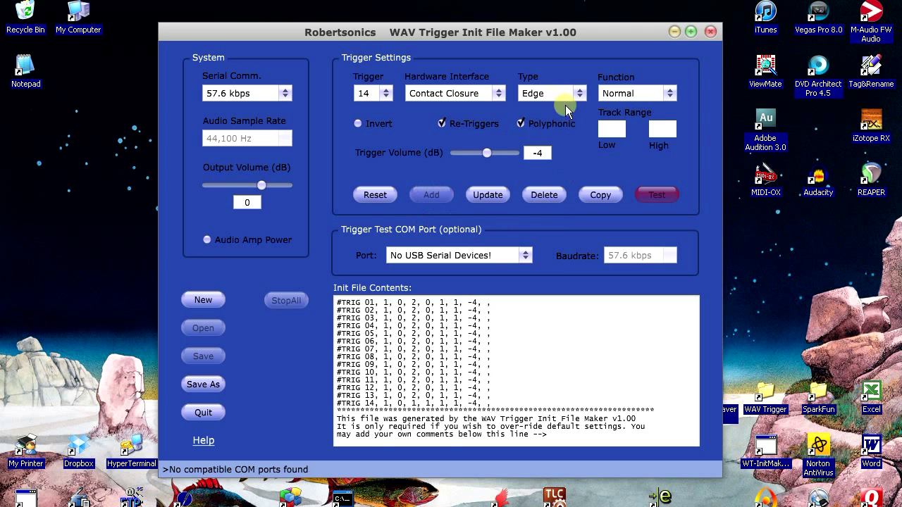
Add trigger 16 to the init file with the Stop function for tracks 1 to 16
click(386, 95)
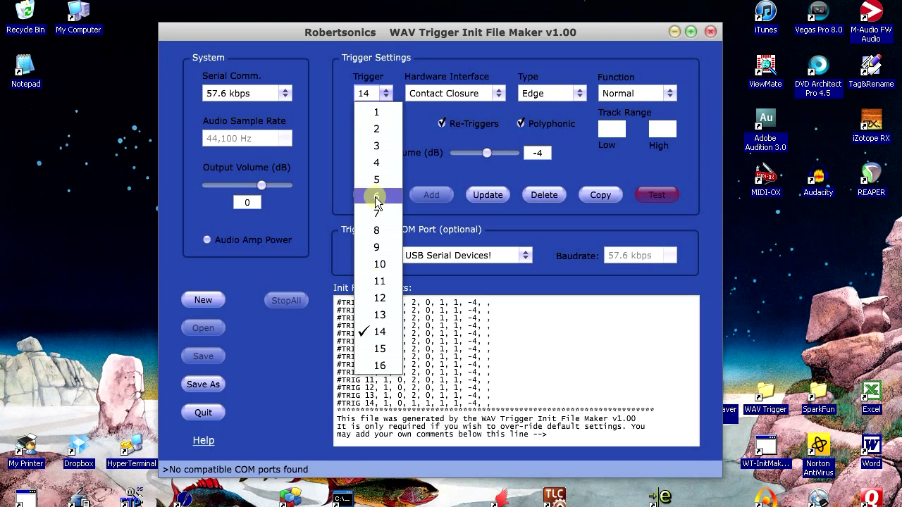
click(368, 370)
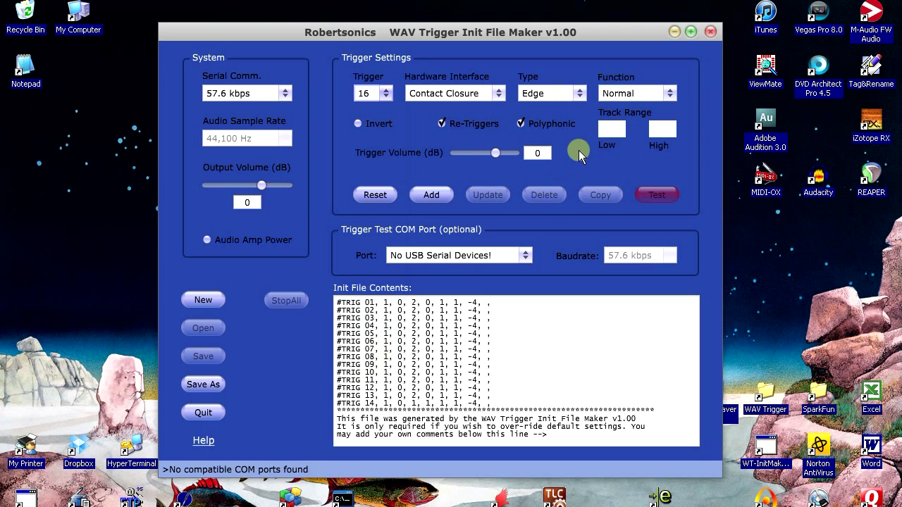
click(669, 93)
click(643, 213)
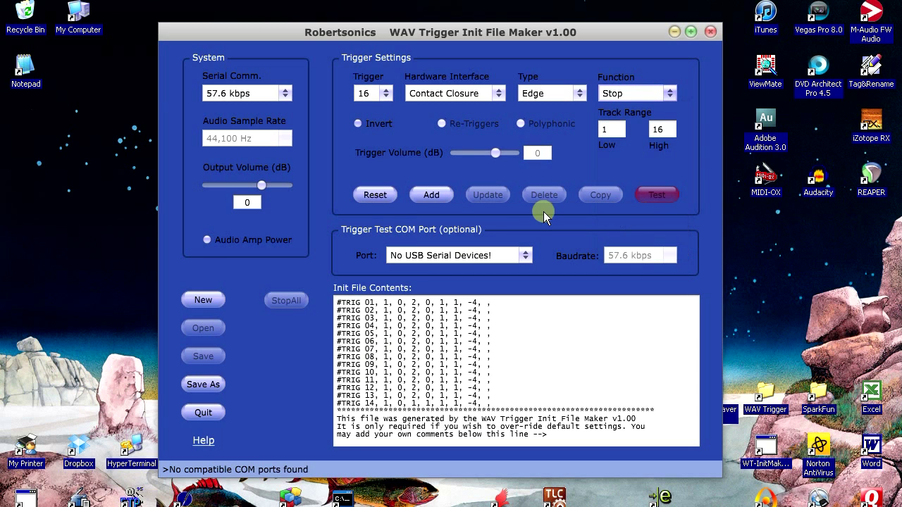
click(442, 201)
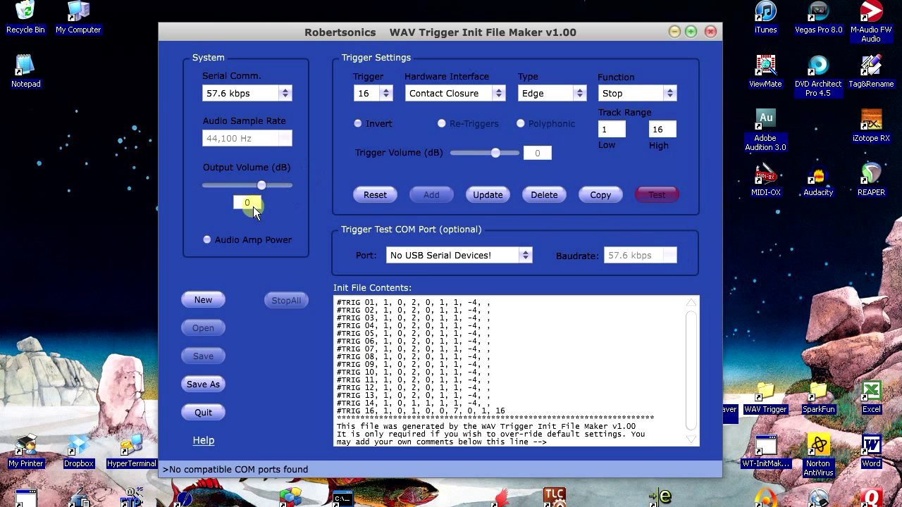
Enable audio amp power and save the init file as wavtrigr.ini in the Utils folder, replacing the existing file
click(211, 240)
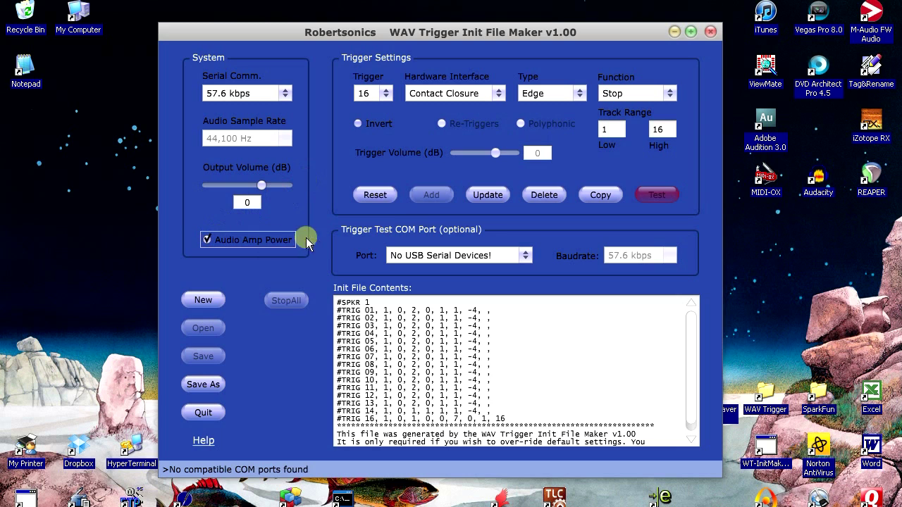
click(203, 384)
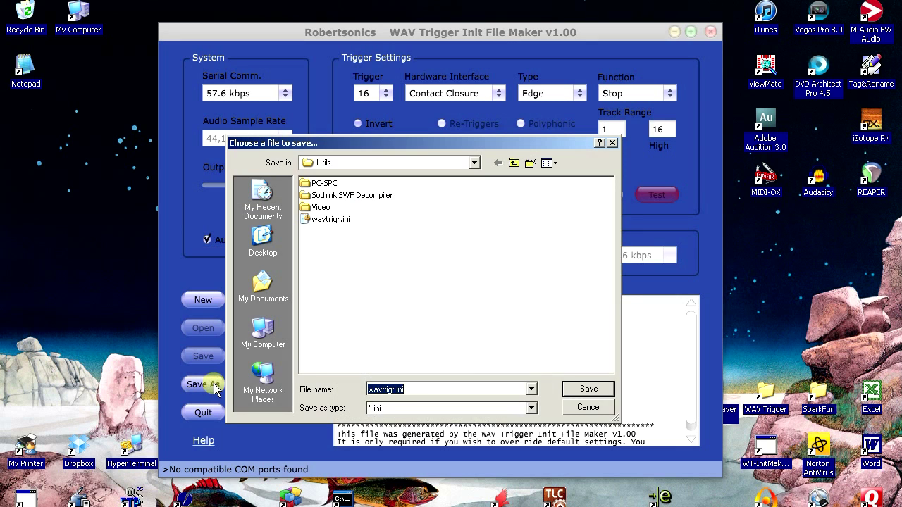
click(600, 387)
click(424, 309)
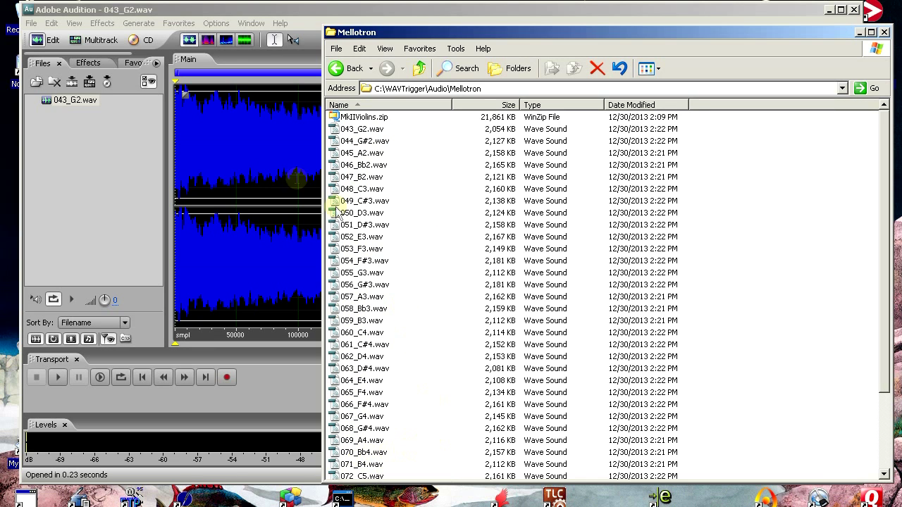
Switch to Adobe Audition to examine the full 043_G2.wav waveform, and return to the Mellotron folder window
click(254, 12)
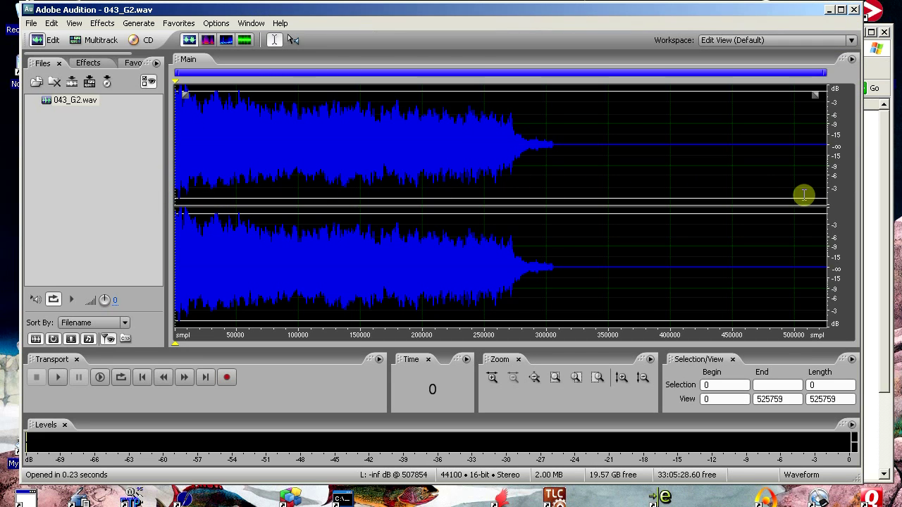
click(877, 73)
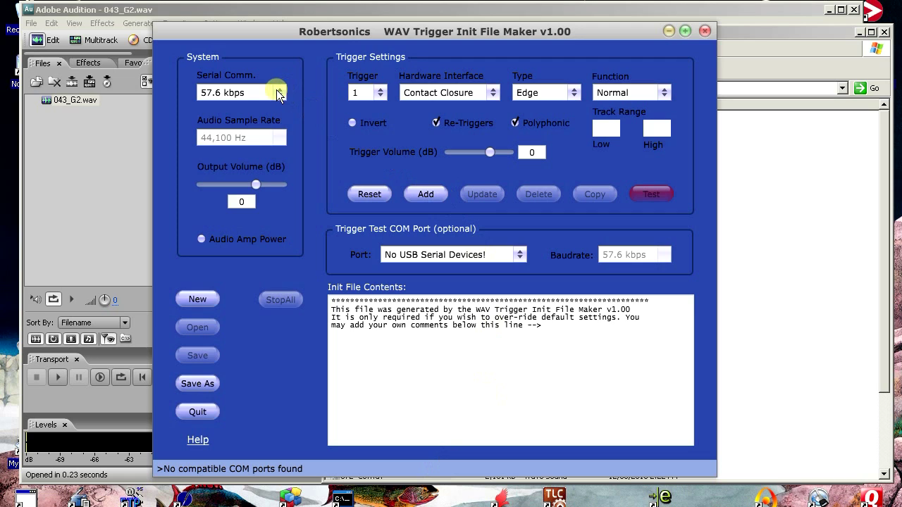
Set the serial communication to MIDI and enable audio amp power
click(276, 92)
click(260, 211)
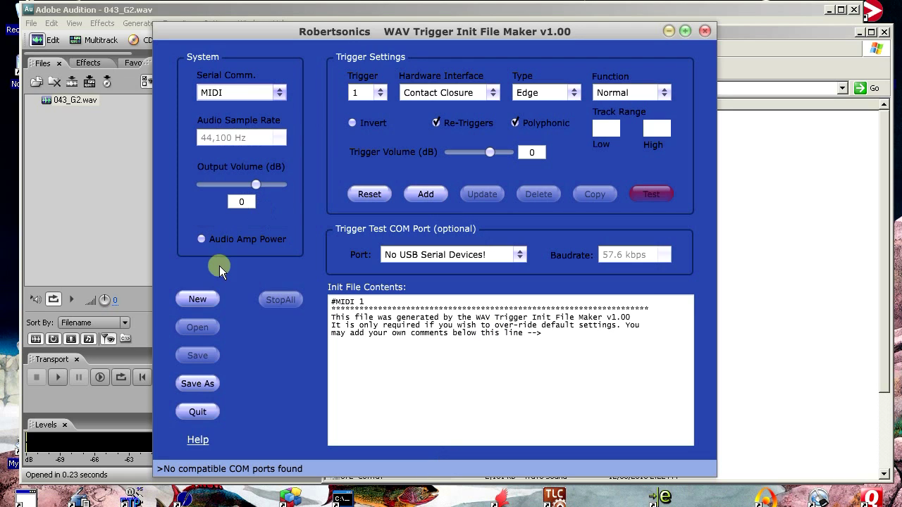
click(202, 240)
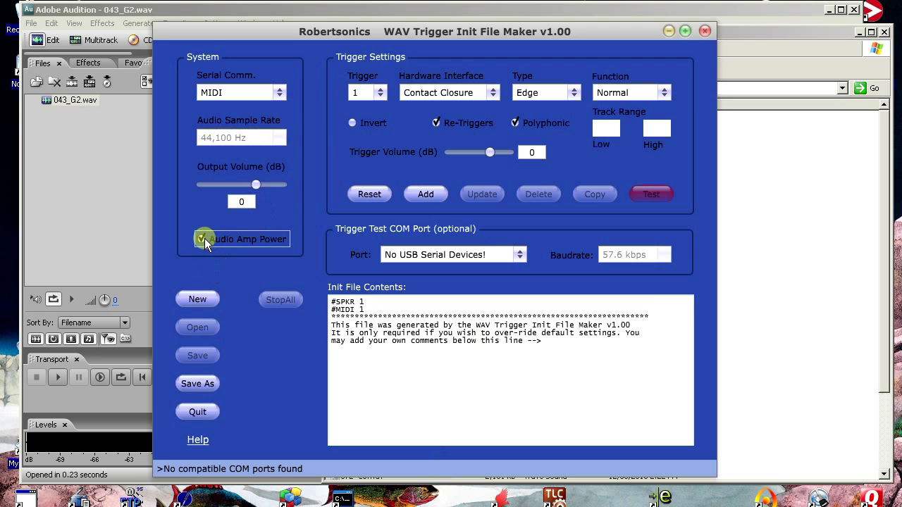
Save the MIDI init file as wavtrigr.ini in the Utils folder, overwriting the existing file
click(198, 383)
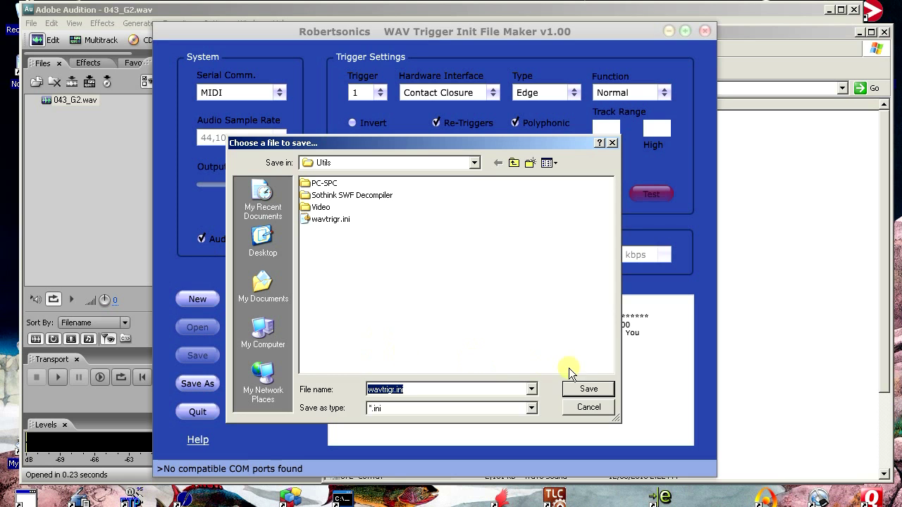
click(577, 391)
click(425, 310)
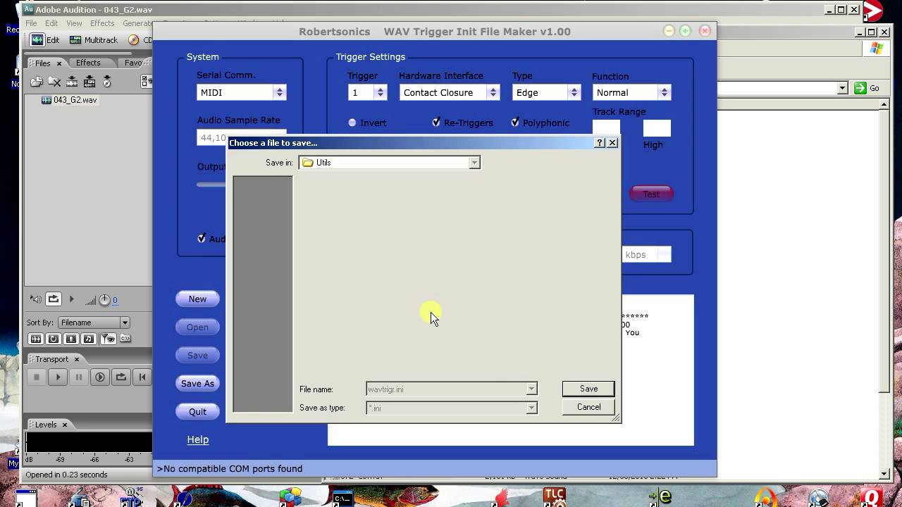